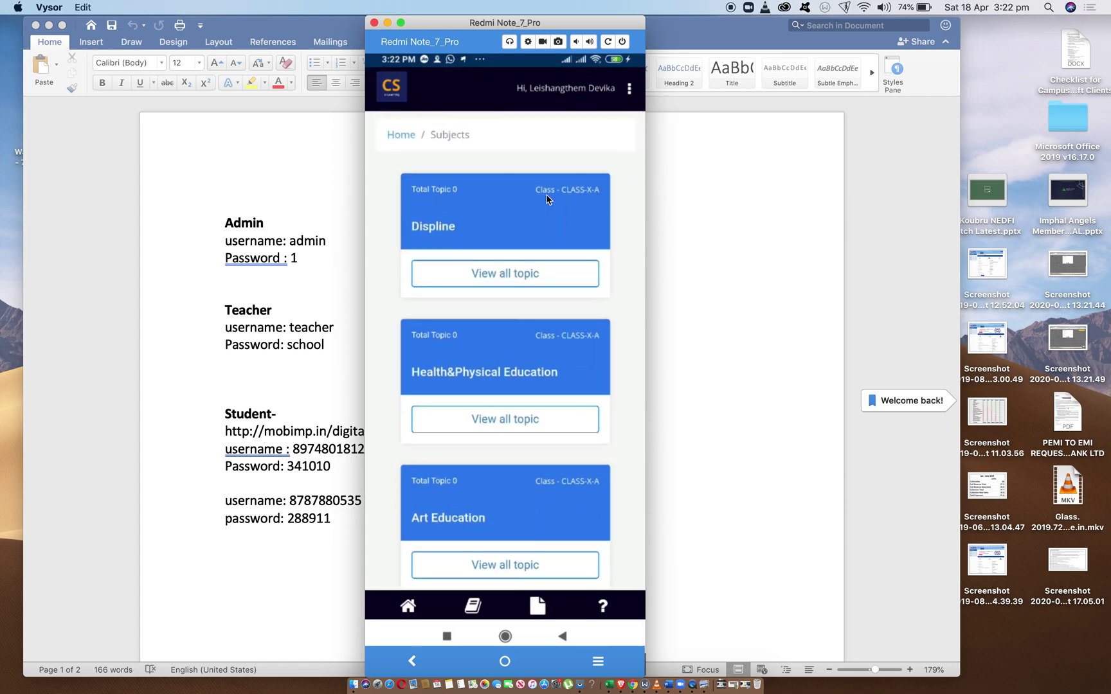
pyautogui.scroll(-10, 547, 199)
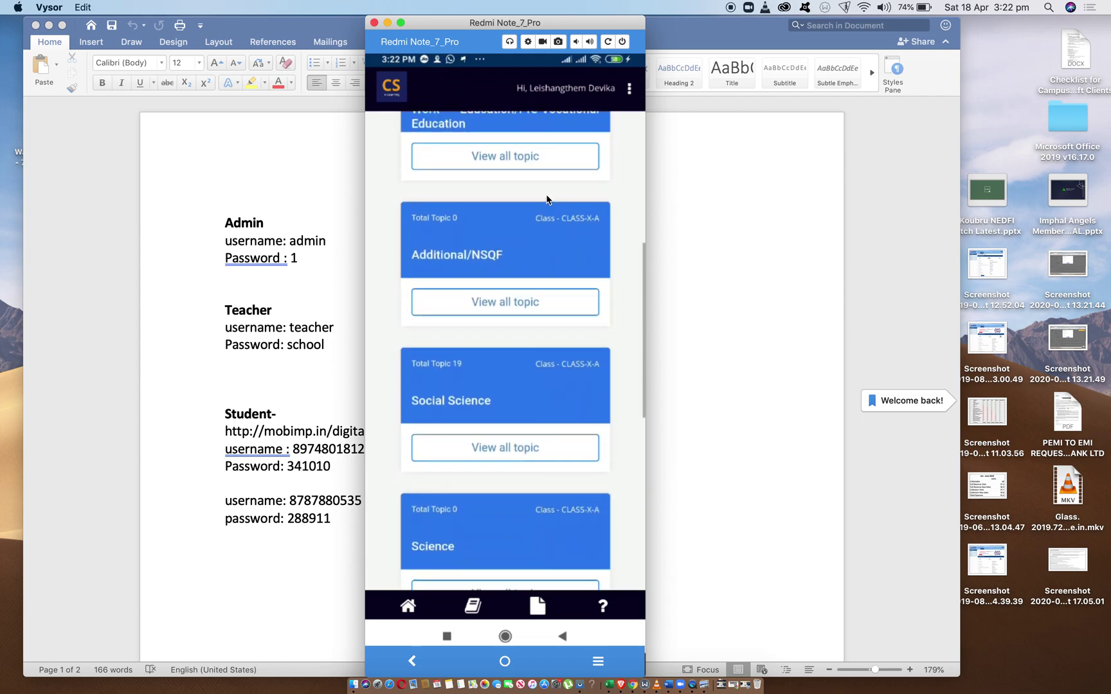
pyautogui.scroll(-10, 547, 200)
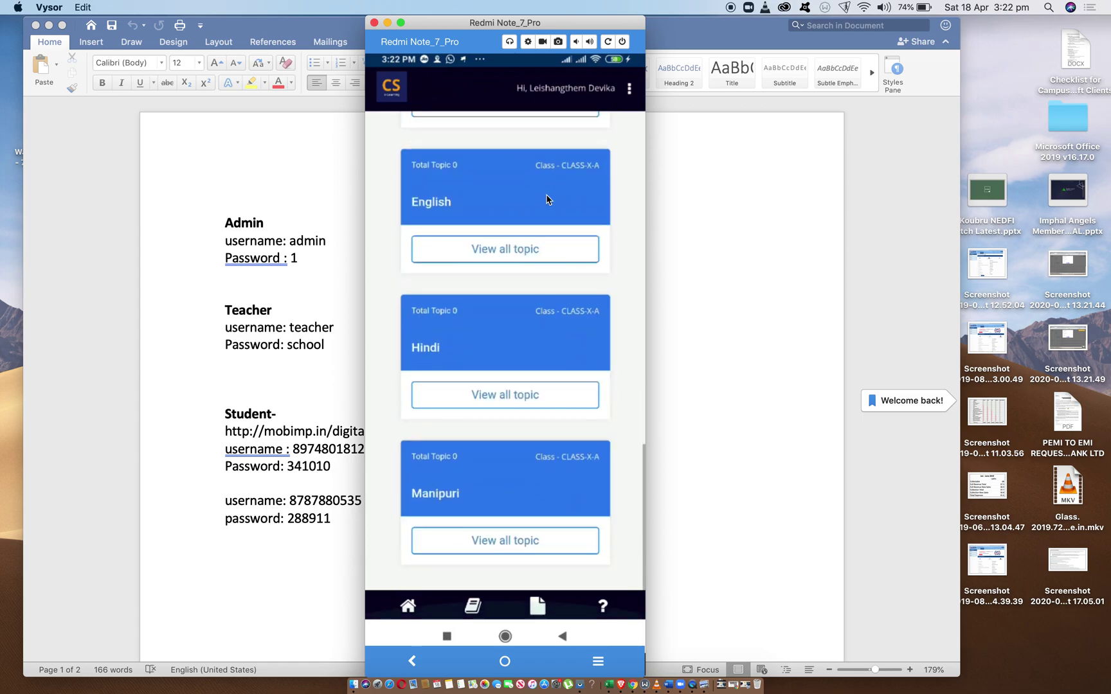
pyautogui.scroll(15, 547, 199)
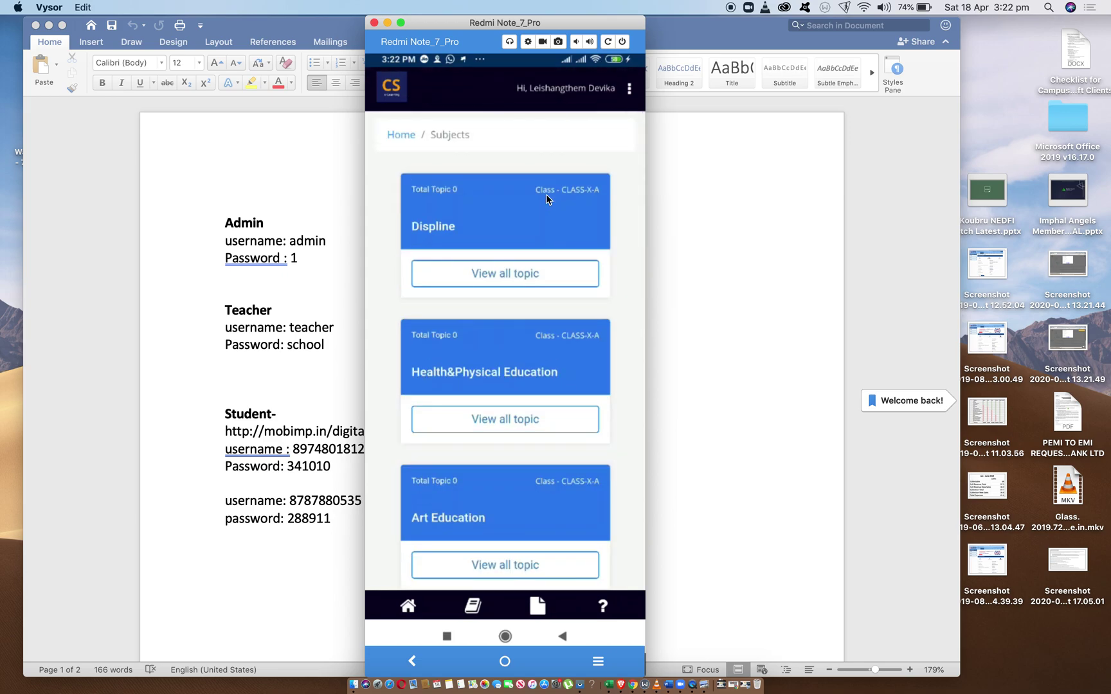
pyautogui.scroll(-10, 546, 200)
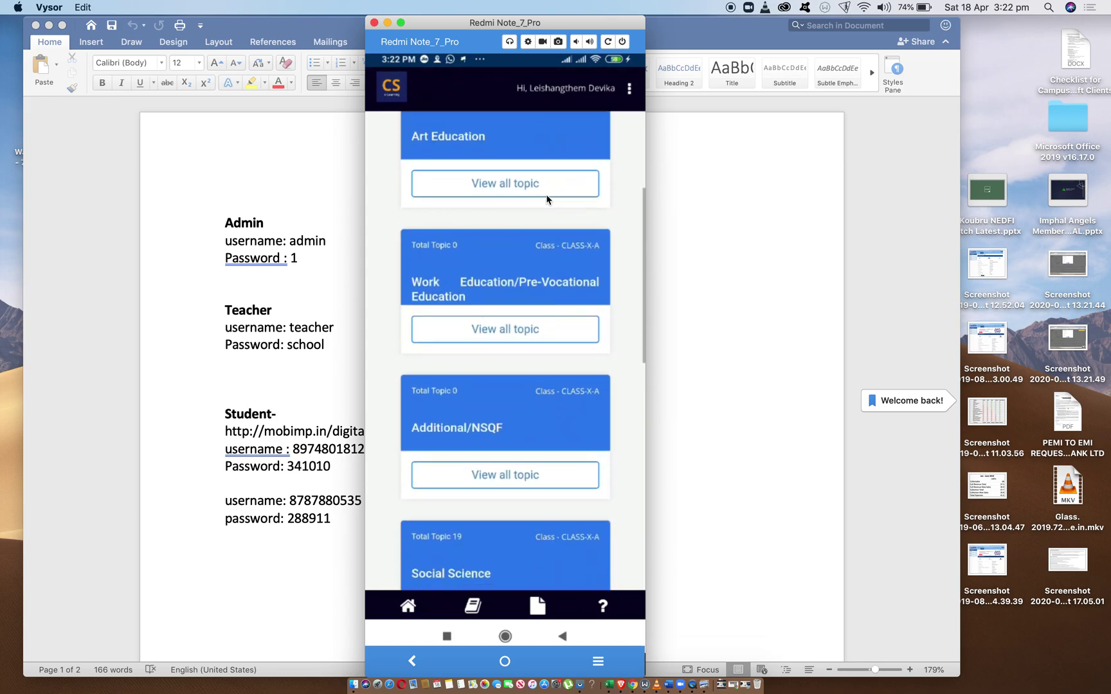
pyautogui.scroll(-3, 546, 199)
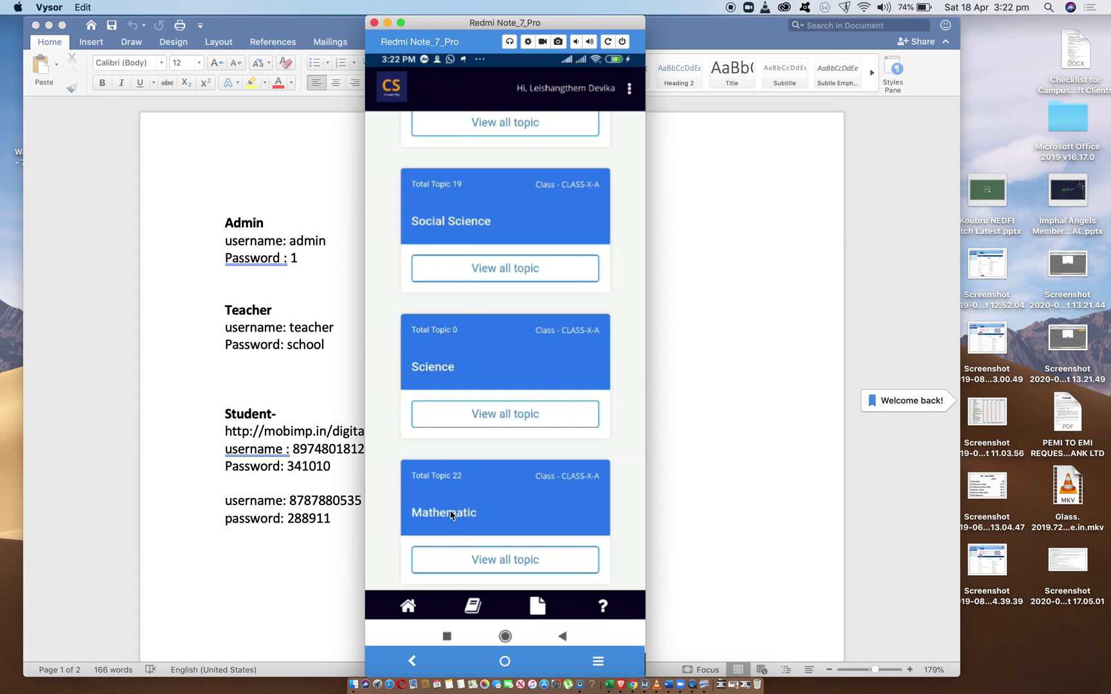
pyautogui.click(452, 392)
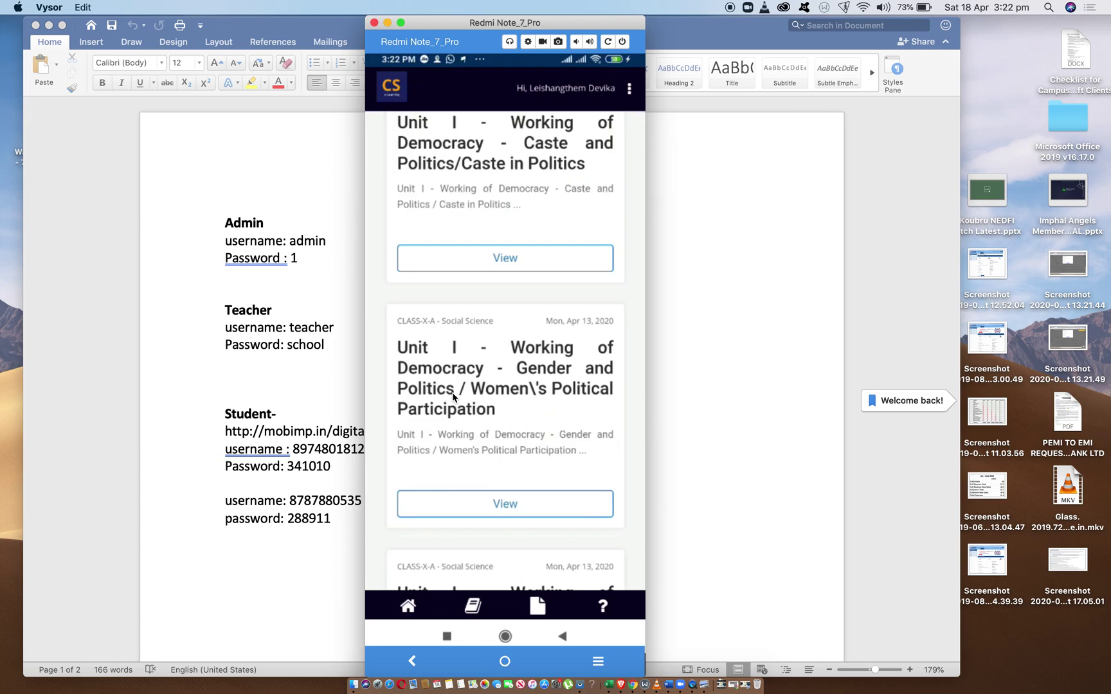
pyautogui.scroll(2, 452, 392)
pyautogui.scroll(-5, 452, 392)
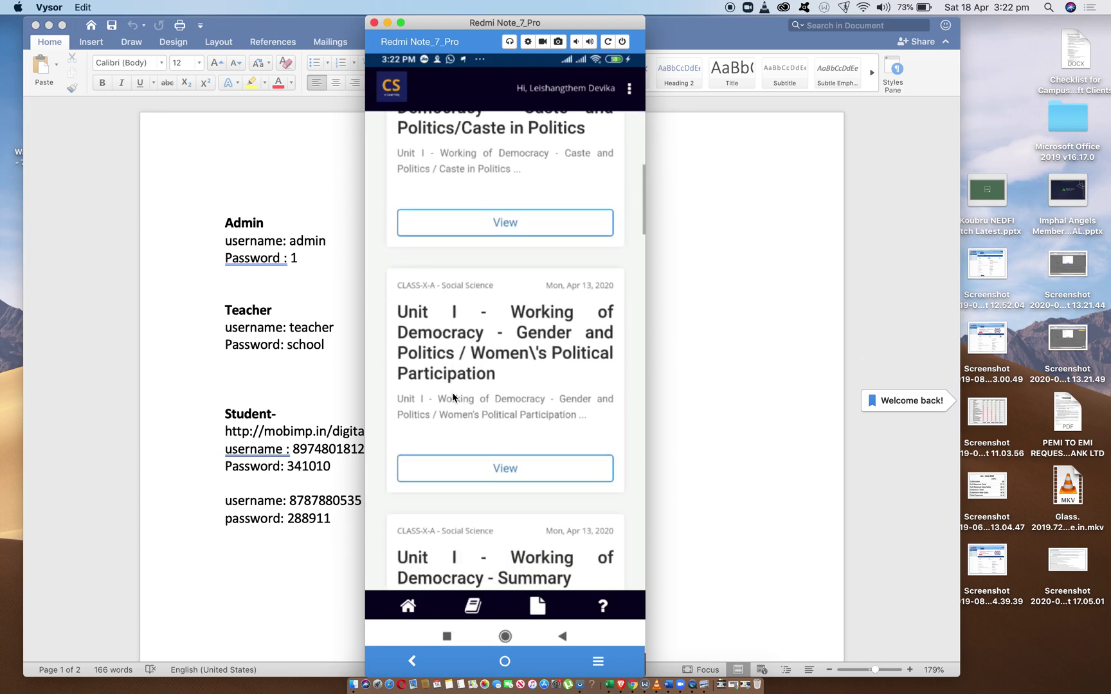
pyautogui.scroll(-5, 452, 392)
pyautogui.scroll(10, 451, 392)
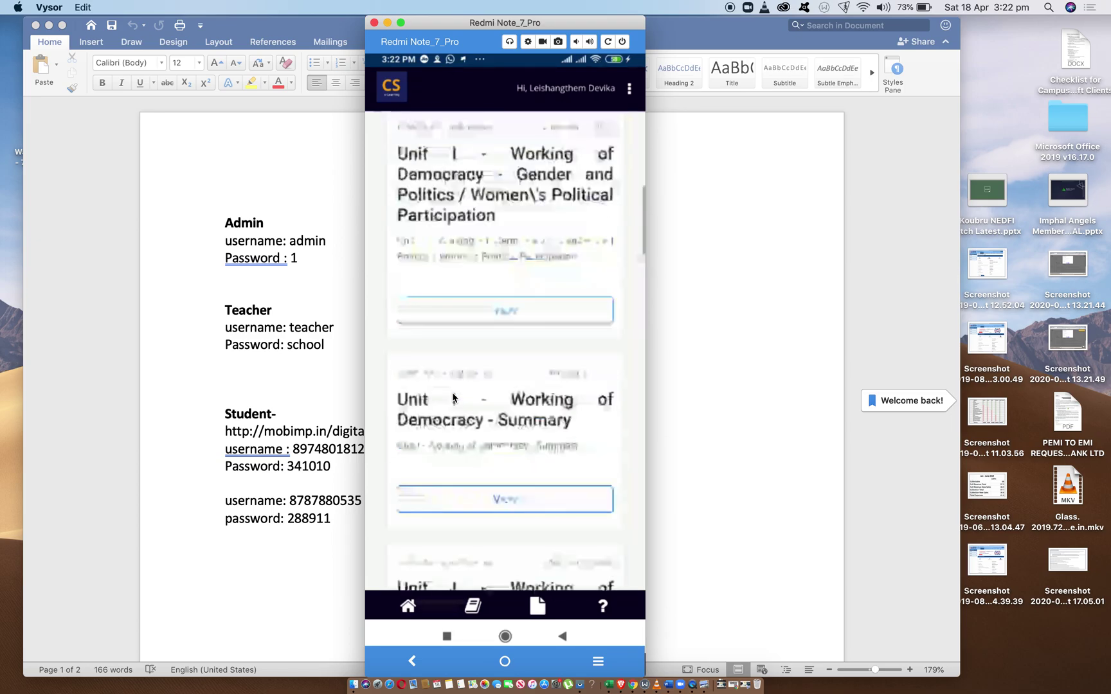
pyautogui.rightClick(452, 394)
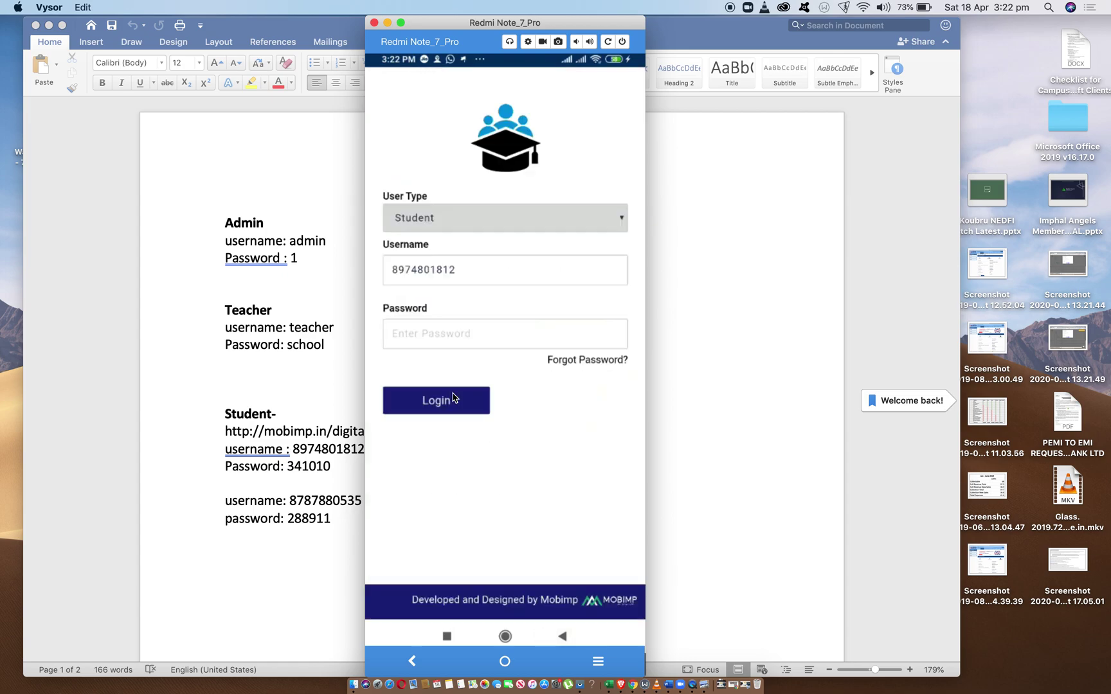
pyautogui.click(453, 399)
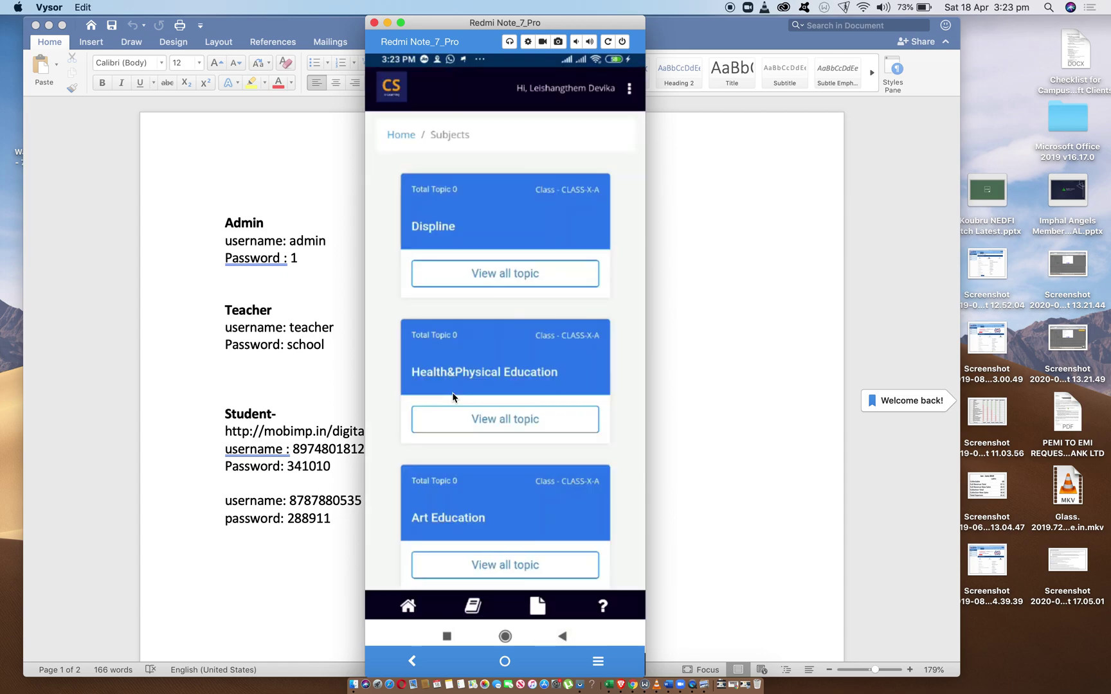
pyautogui.scroll(-10, 453, 397)
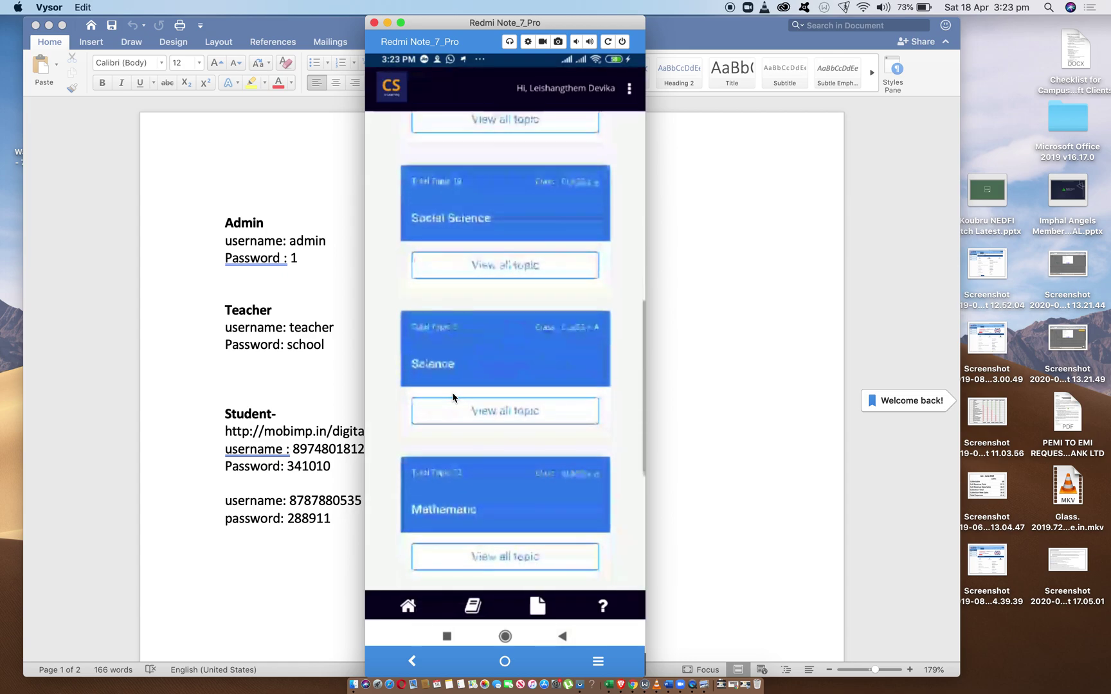
pyautogui.scroll(-3, 453, 396)
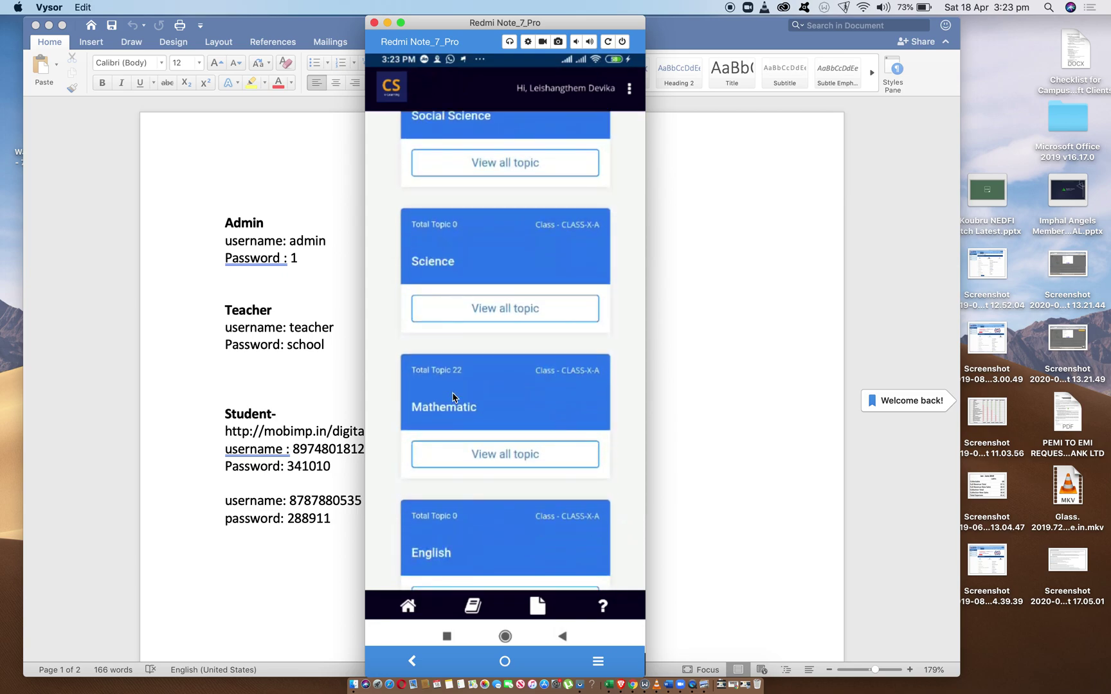
# Step: Open the CLASS-X-A Mathematic topics and scroll the posts to Advance Geometry III's PDF and JPG materials
pyautogui.click(452, 397)
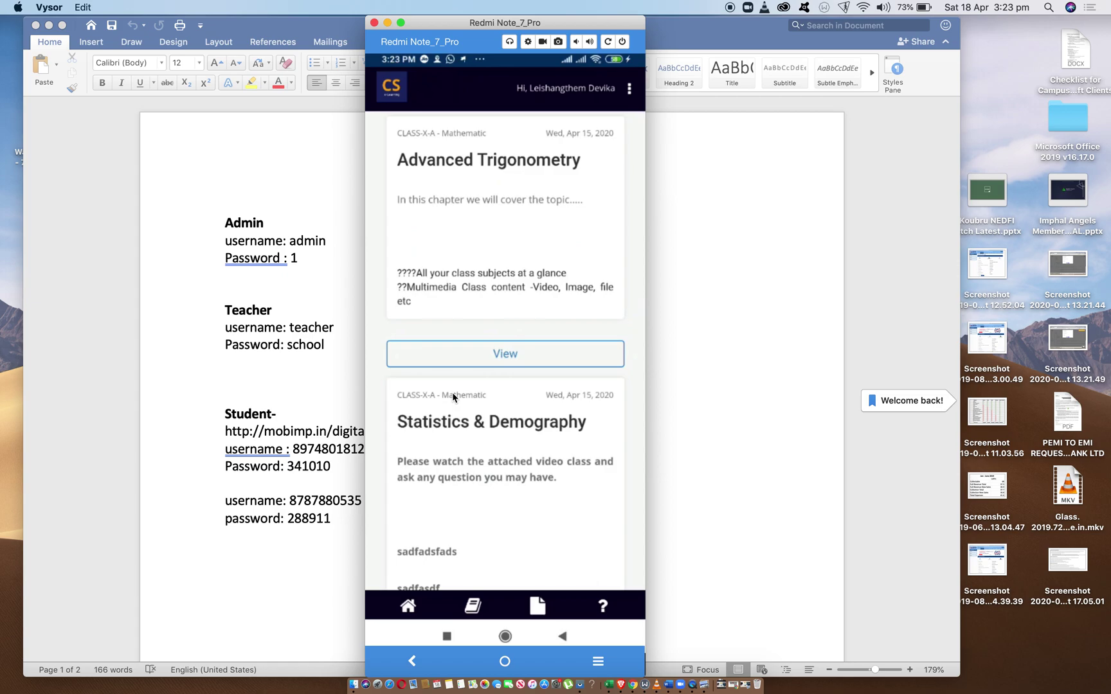
pyautogui.scroll(-8, 452, 396)
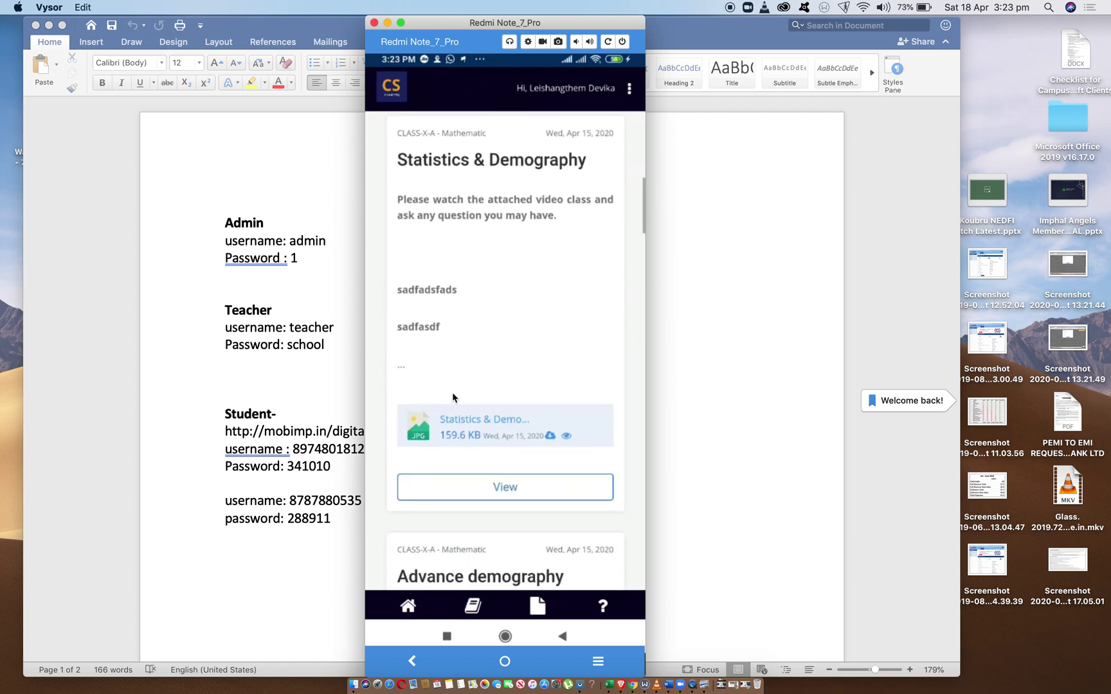
pyautogui.scroll(-5, 453, 396)
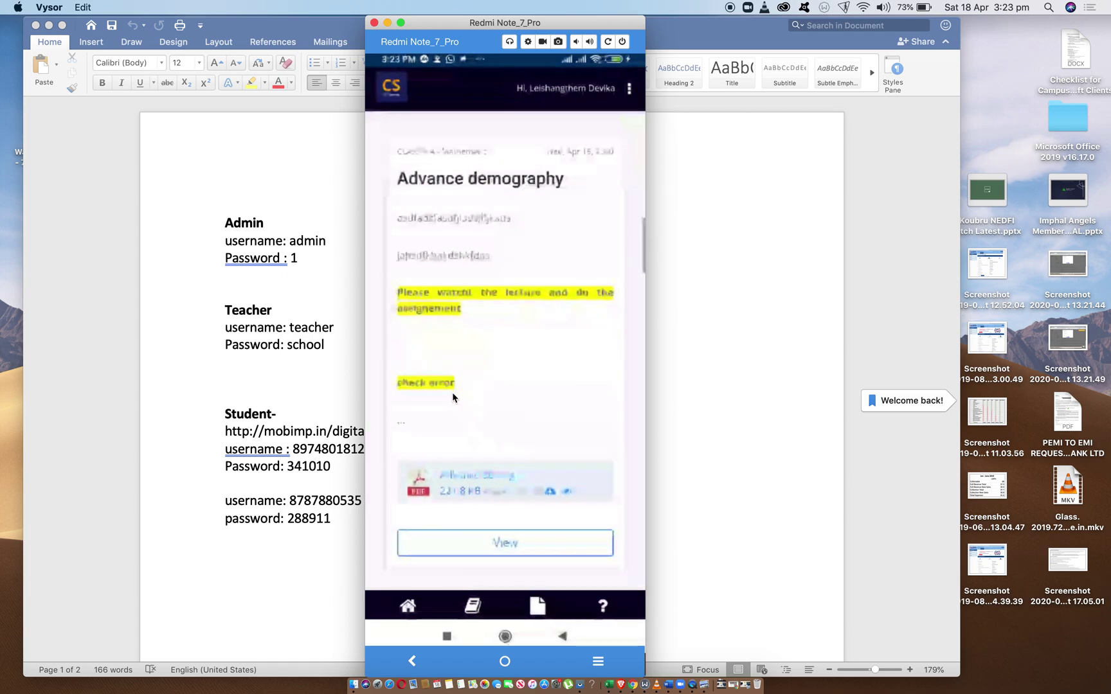
pyautogui.scroll(2, 452, 392)
pyautogui.scroll(-6, 452, 396)
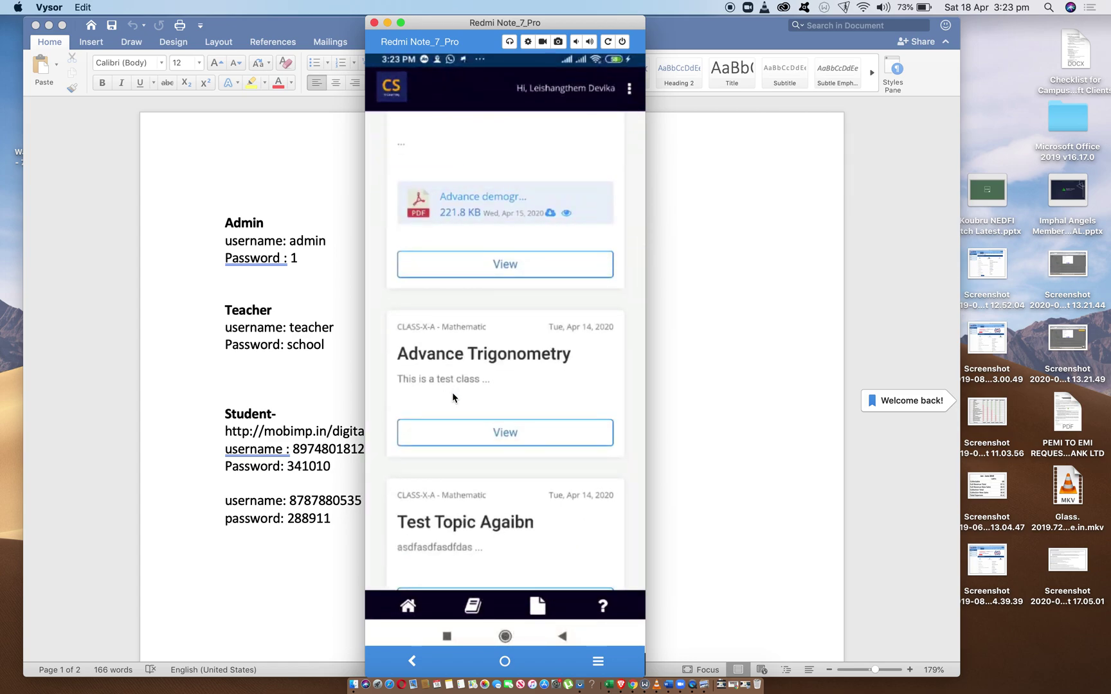
pyautogui.scroll(2, 453, 397)
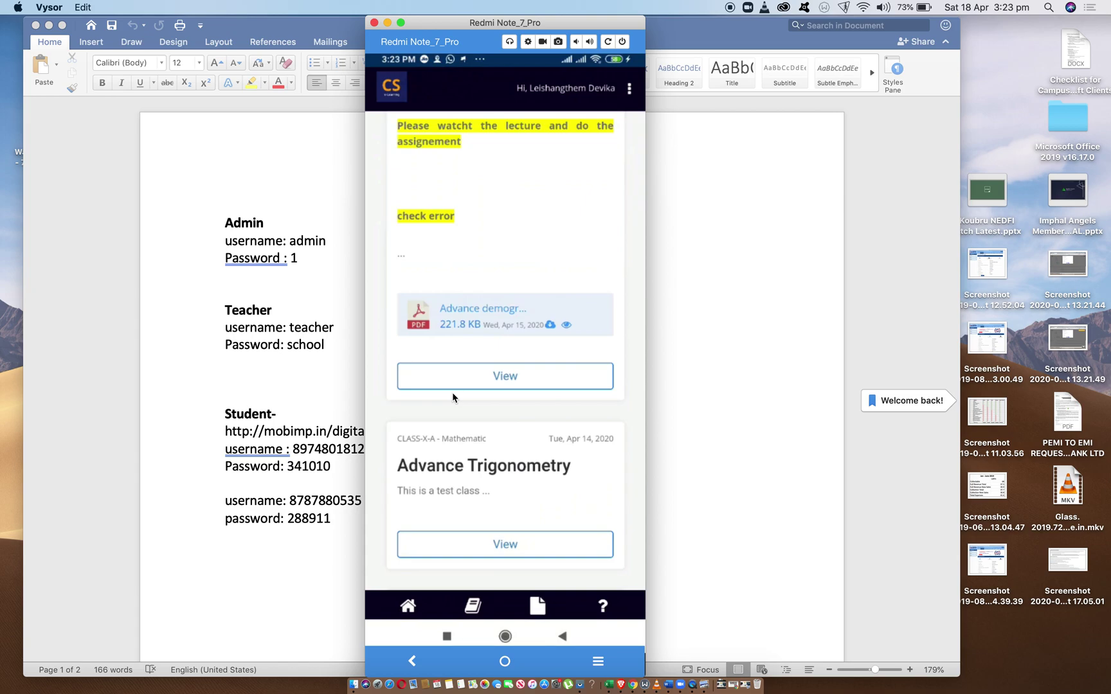
pyautogui.scroll(-2, 452, 393)
pyautogui.scroll(6, 452, 392)
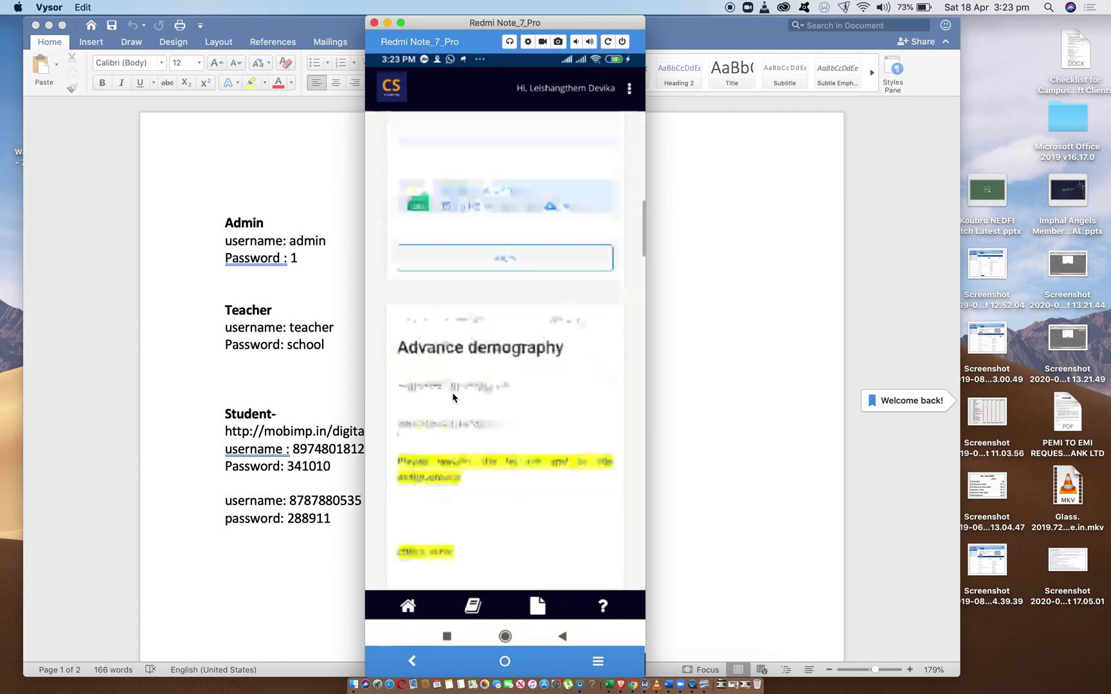
pyautogui.scroll(5, 452, 392)
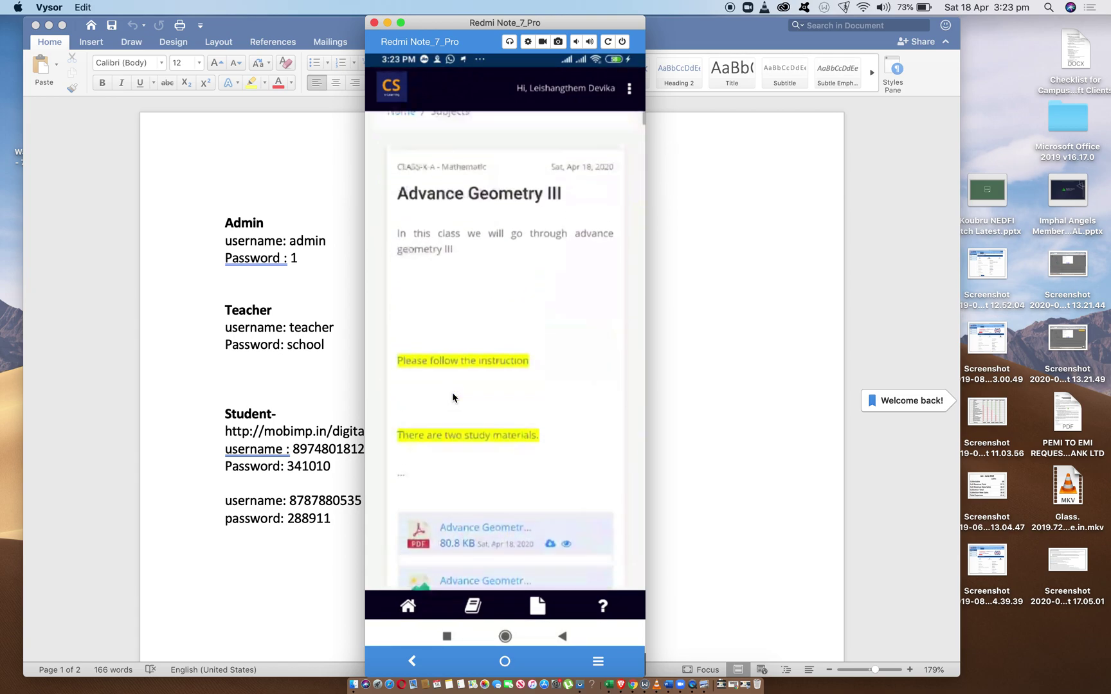
pyautogui.scroll(-3, 452, 393)
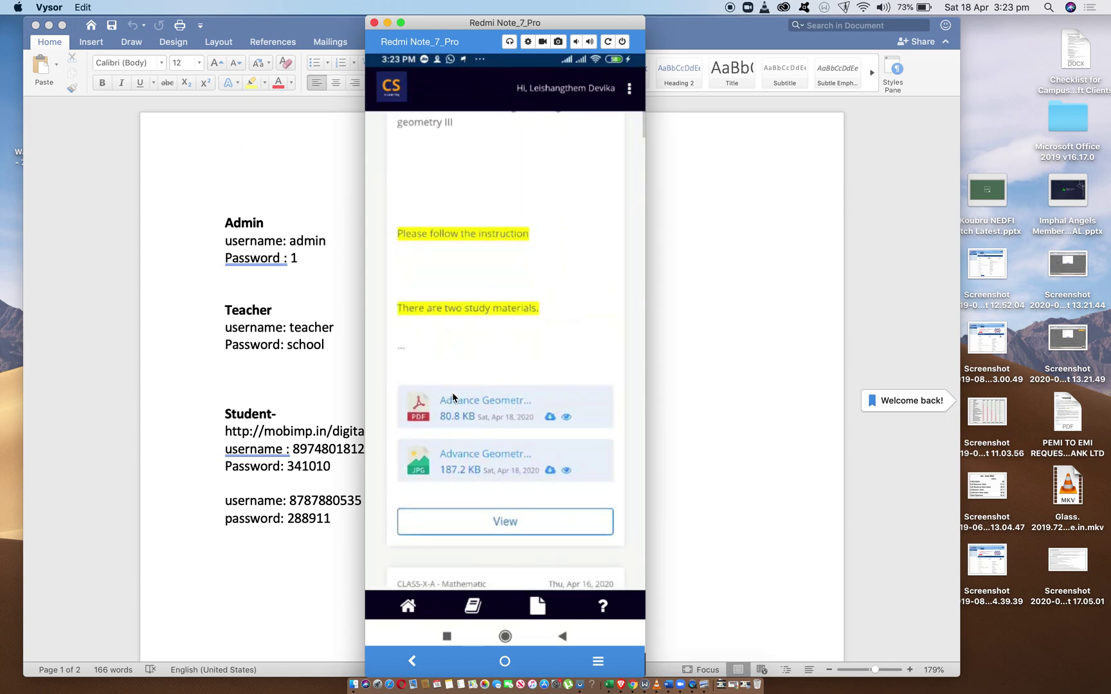
# Step: Open the Advance Geometry III post and preview Assignment no.1's handwritten trigonometry JPG
pyautogui.click(452, 392)
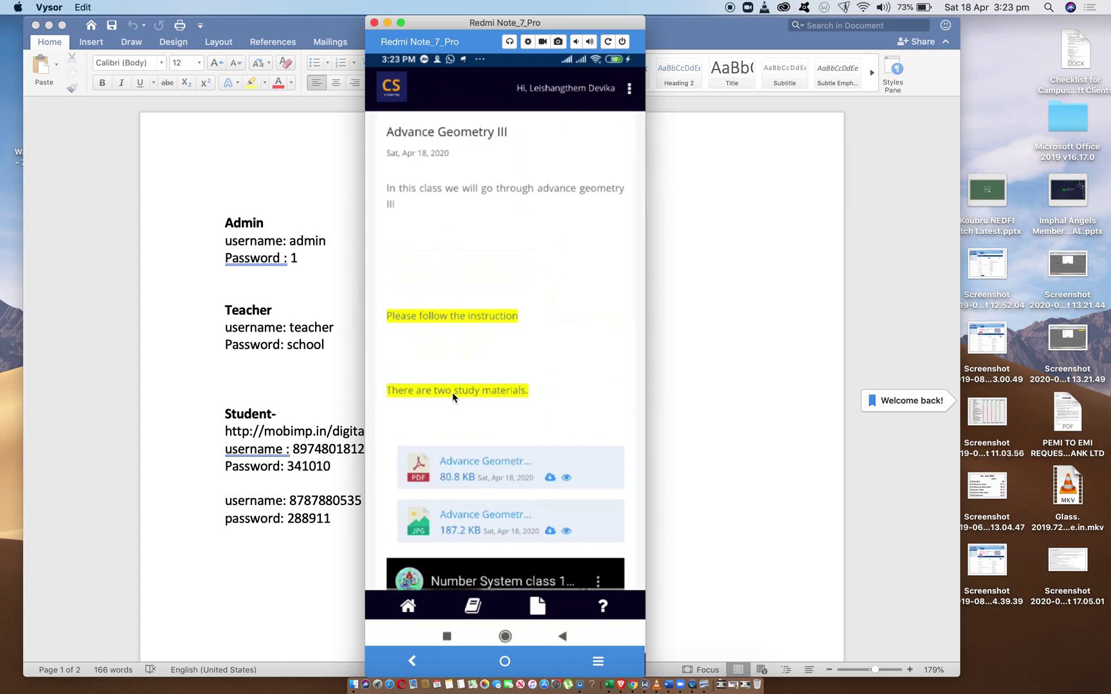
pyautogui.scroll(-3, 452, 392)
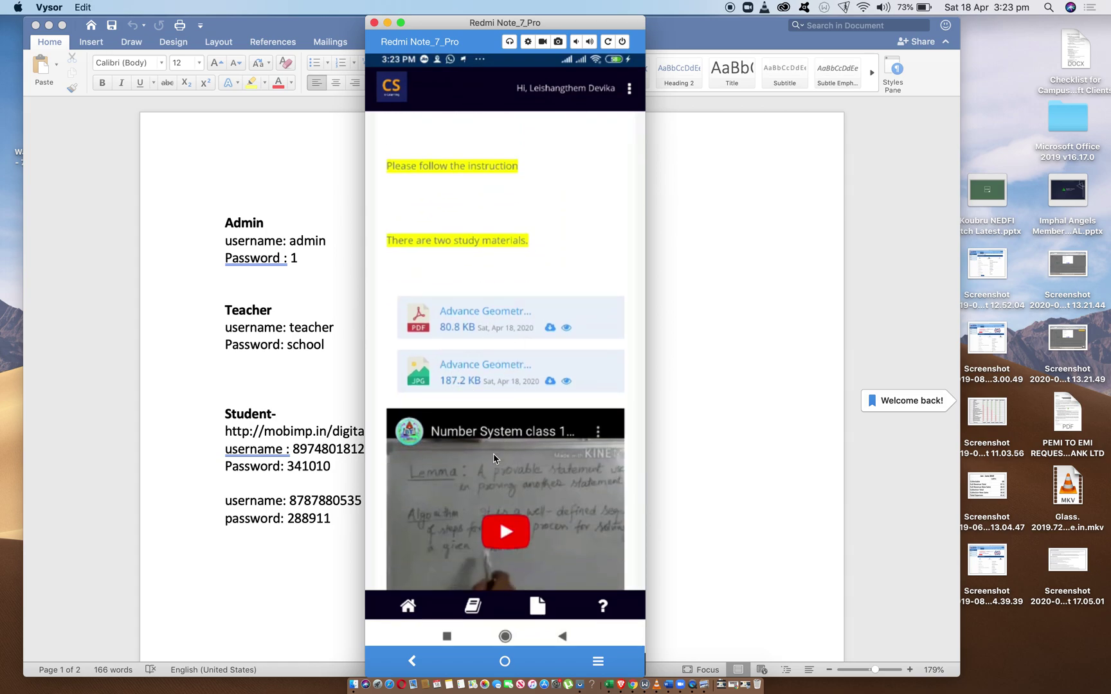
pyautogui.scroll(-3, 493, 453)
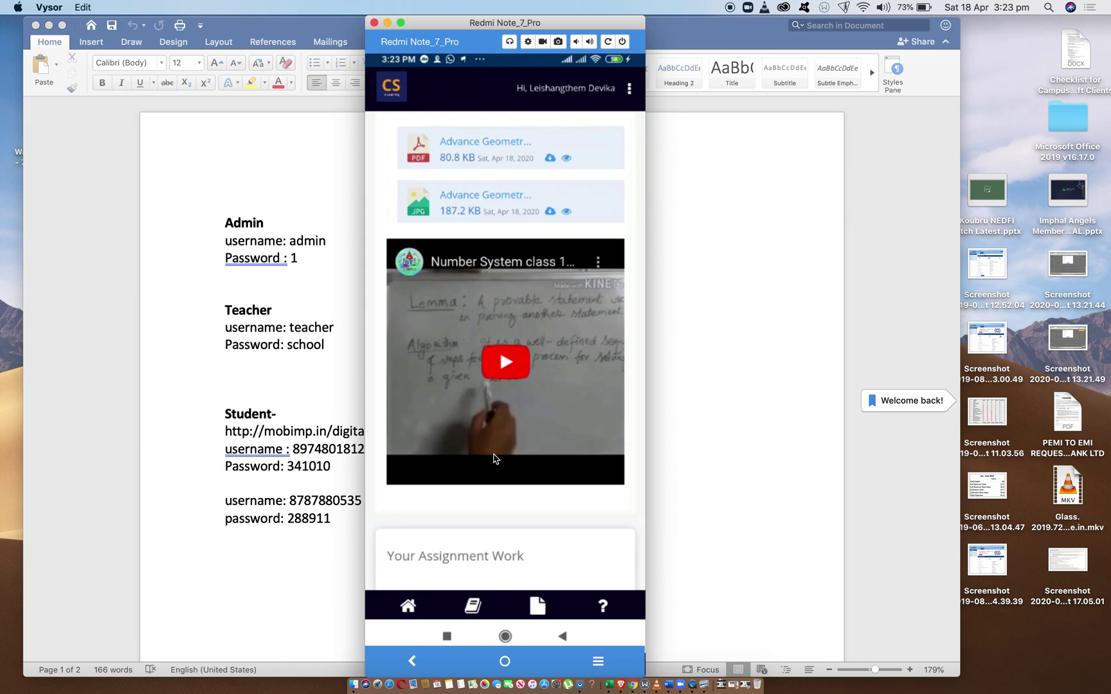
pyautogui.scroll(-3, 494, 458)
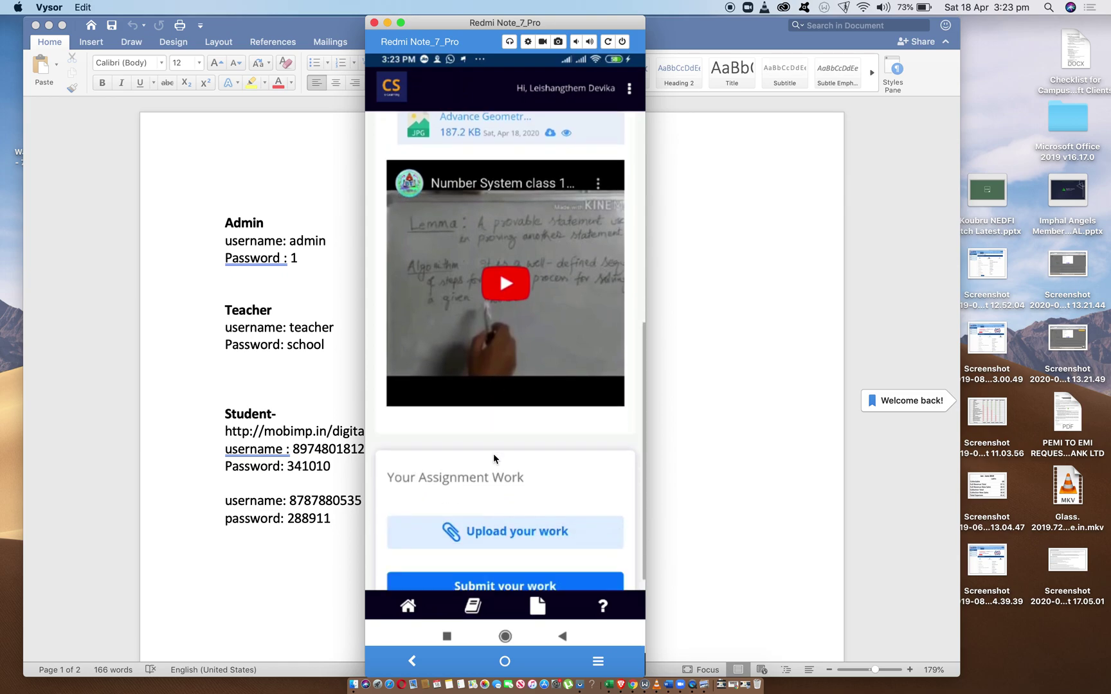
pyautogui.click(494, 455)
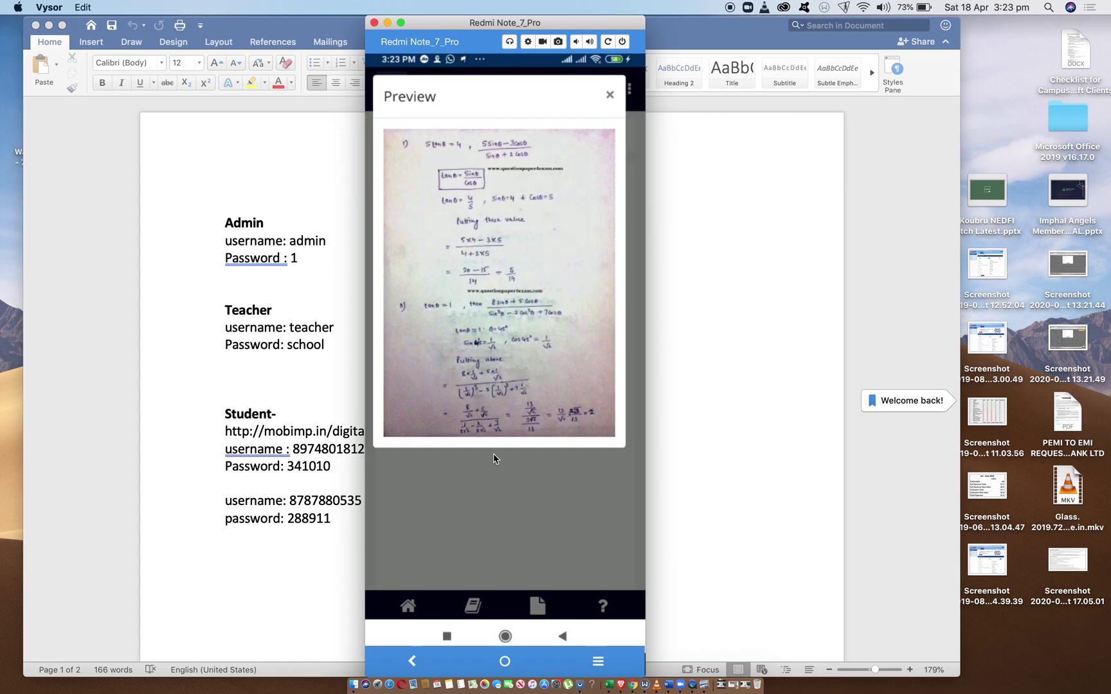
# Step: Close the preview and browse Downloads twice for work to upload, backing out without attaching a file
pyautogui.click(494, 458)
pyautogui.scroll(-3, 494, 458)
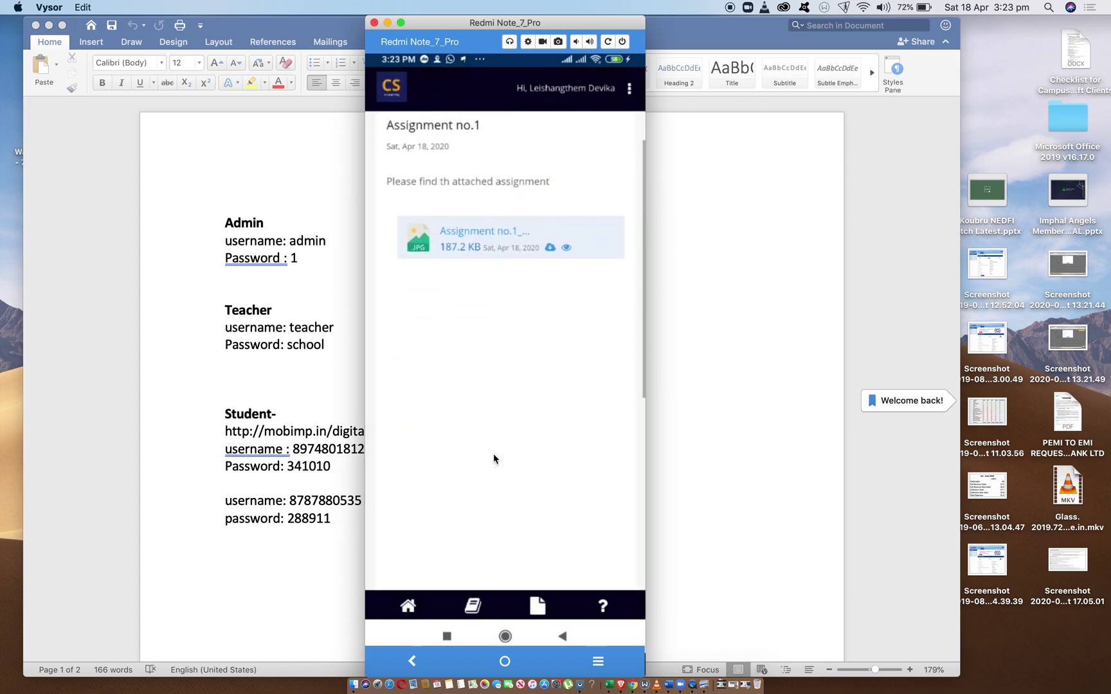
pyautogui.scroll(-5, 493, 453)
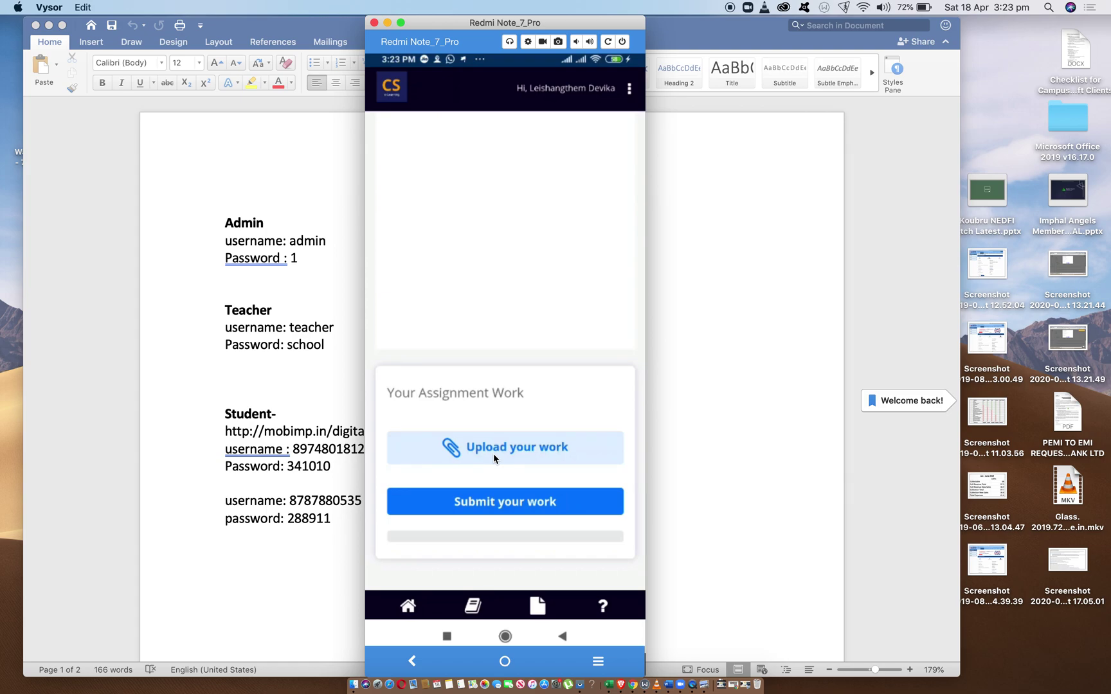
pyautogui.click(493, 453)
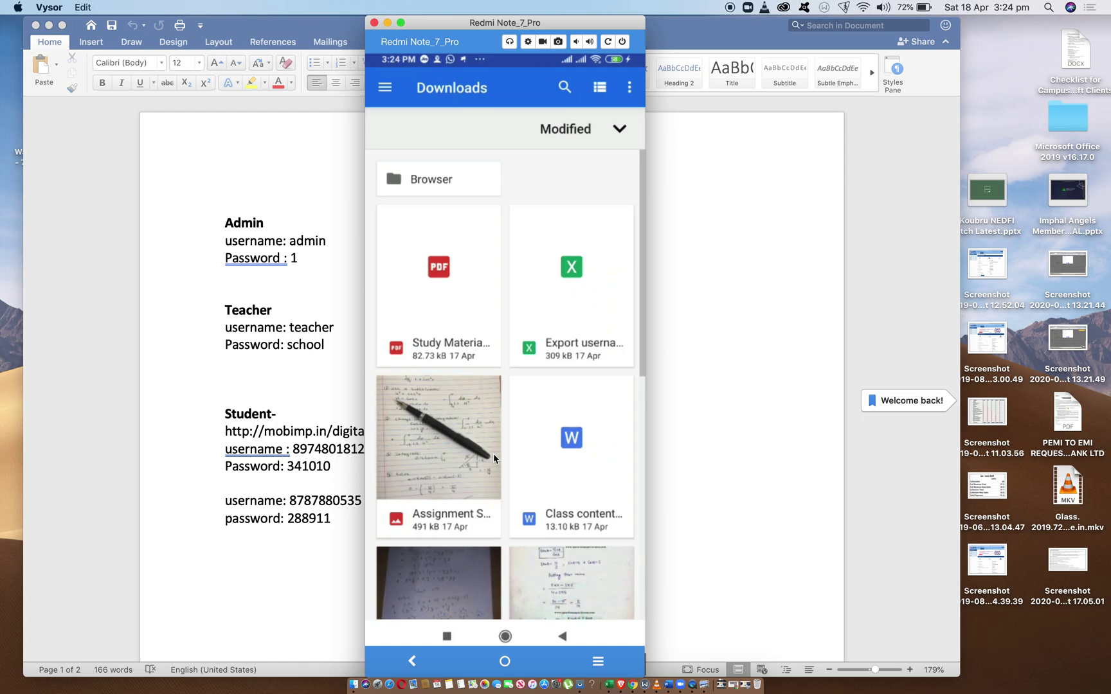
pyautogui.click(493, 453)
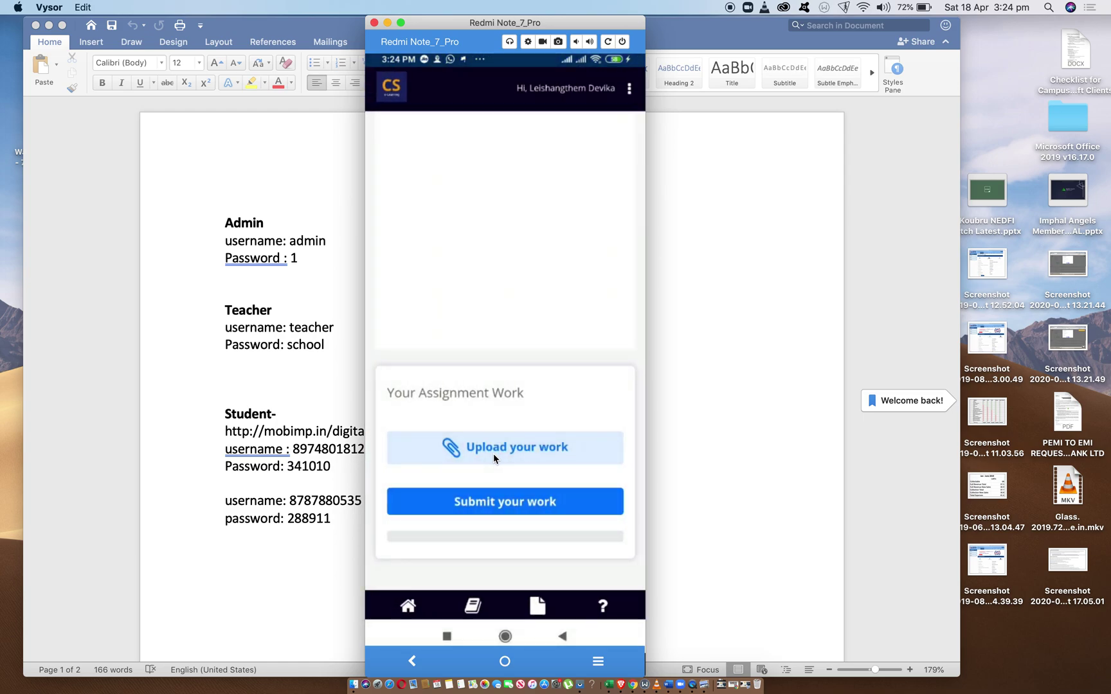
pyautogui.click(493, 454)
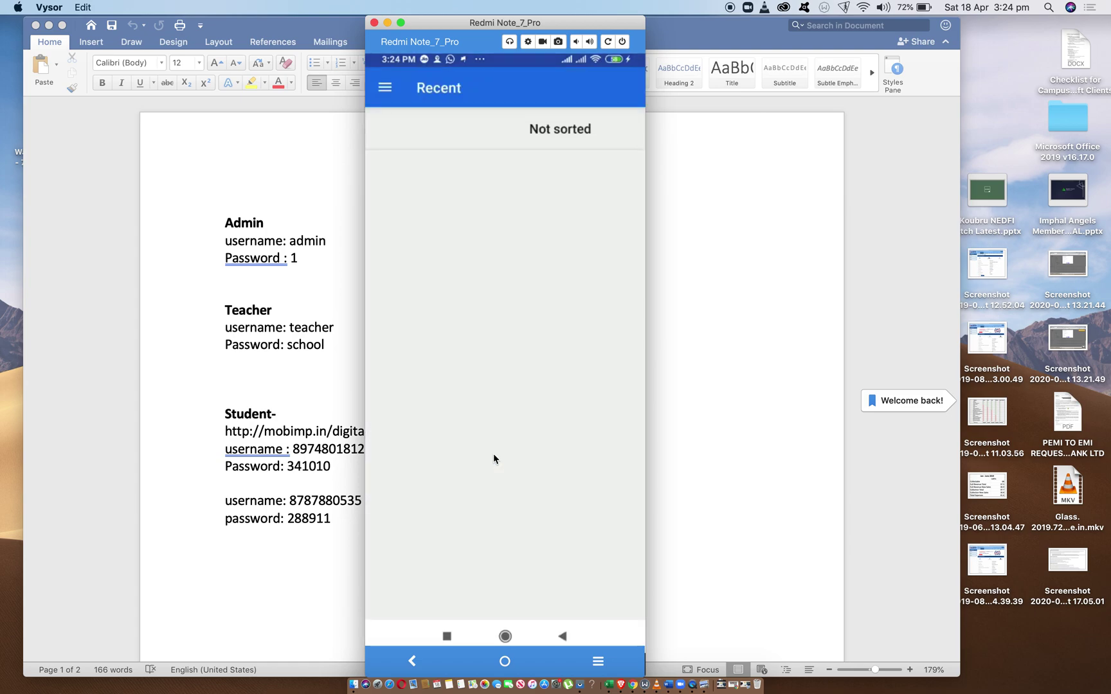
pyautogui.click(493, 453)
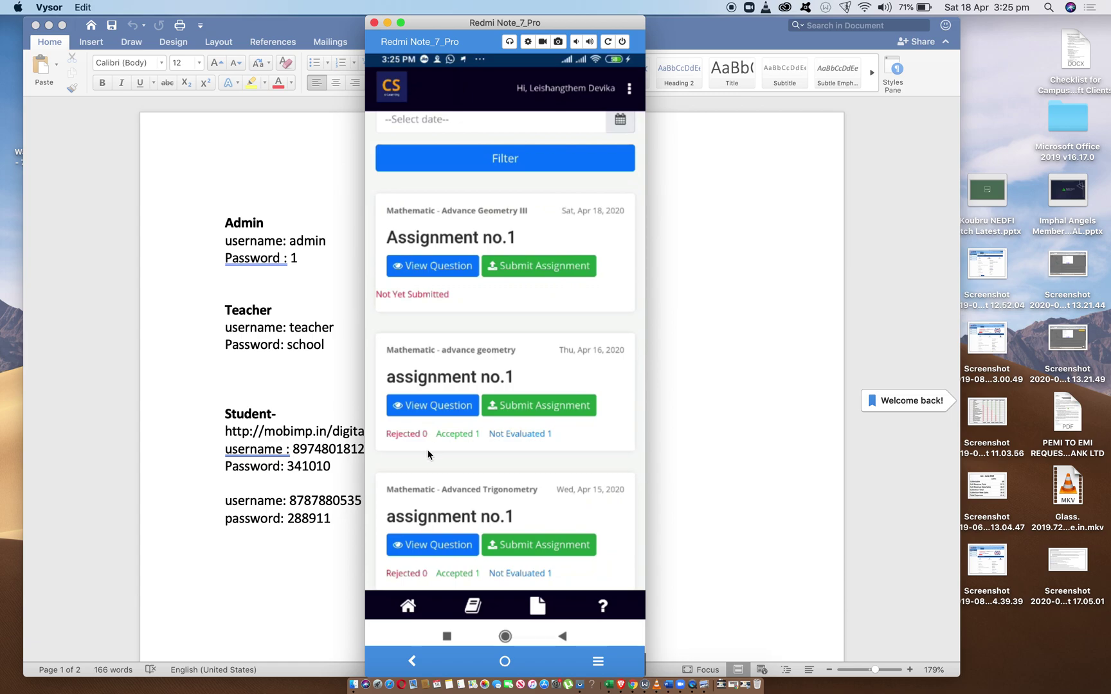
# Step: Scroll down the assignment list past Assignment no.1 to the older assignments
pyautogui.scroll(-1, 428, 454)
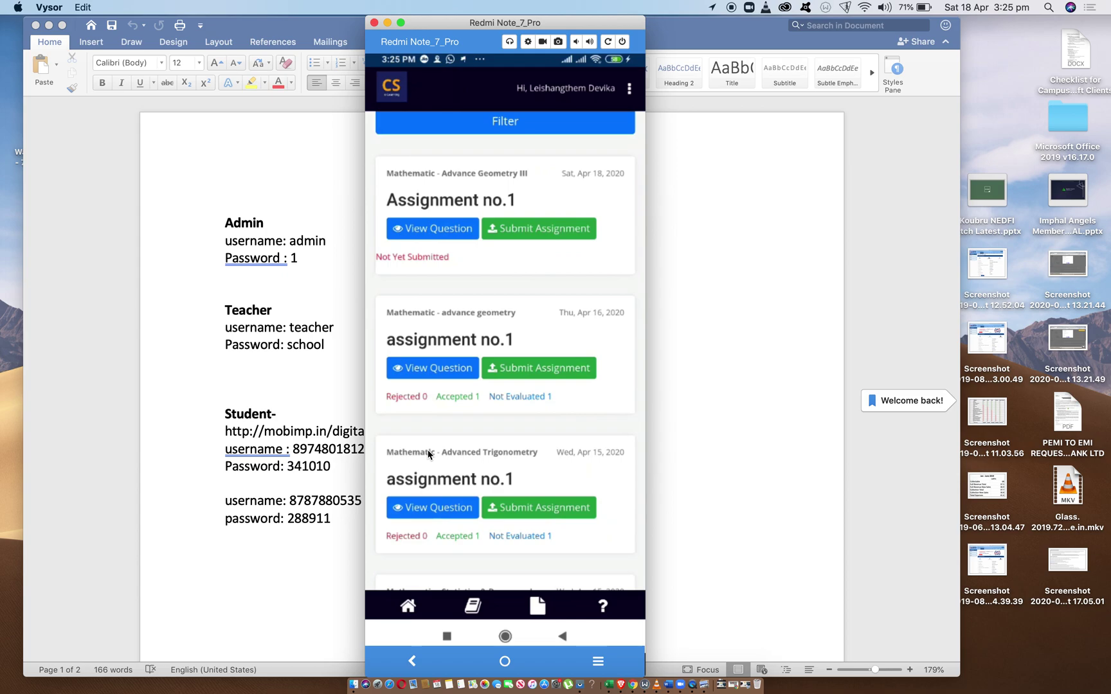
pyautogui.scroll(-5, 428, 455)
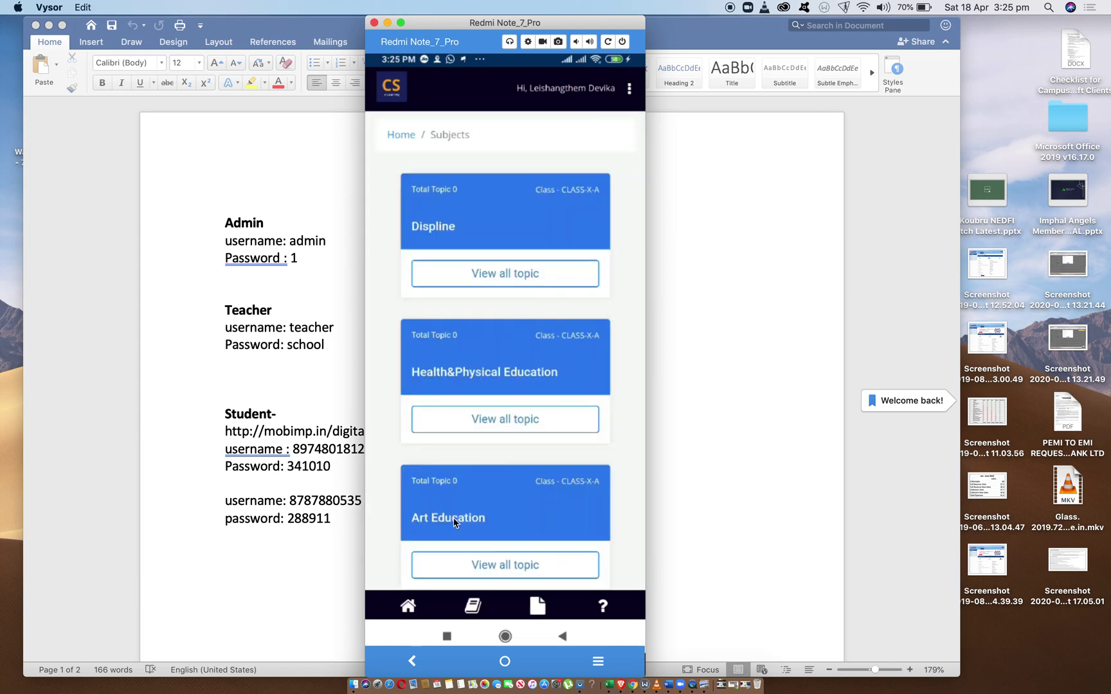
# Step: Go to Mathematic's Advance Geometry III post and pause its Number System video at 2:45
pyautogui.scroll(-10, 454, 522)
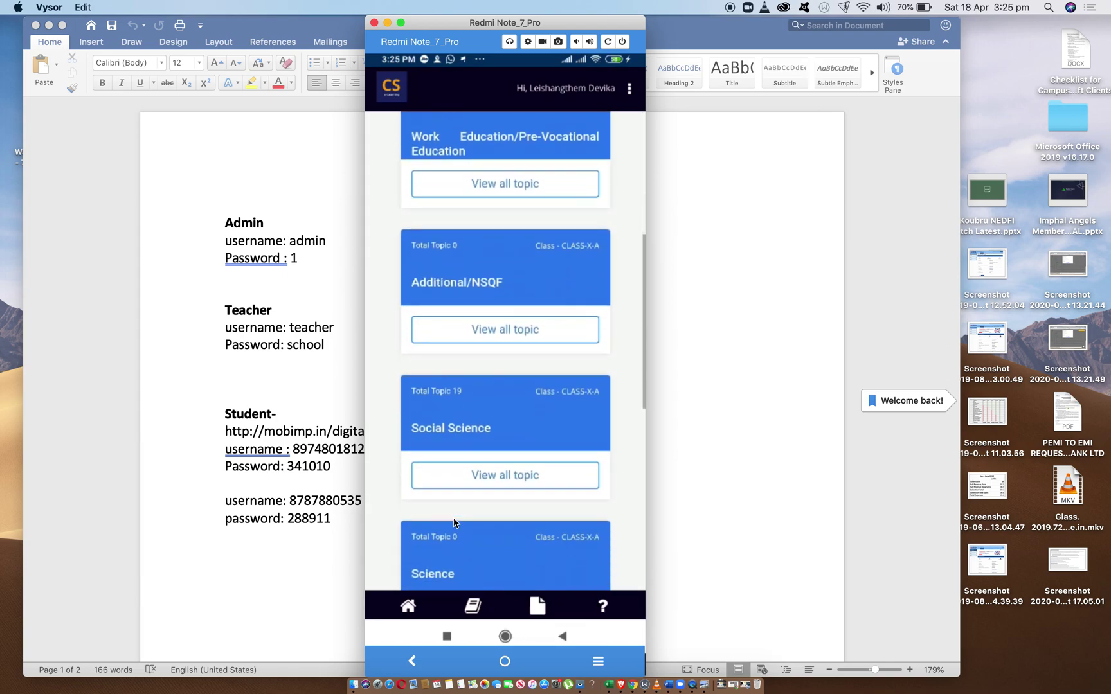
pyautogui.scroll(-10, 454, 522)
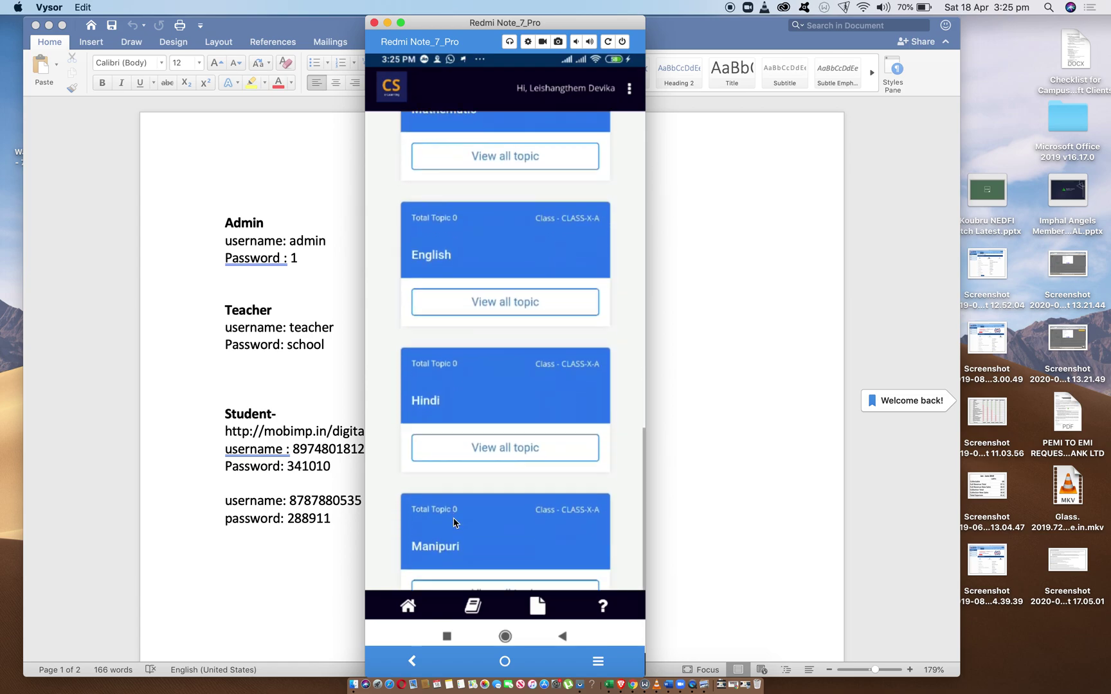
pyautogui.scroll(5, 453, 522)
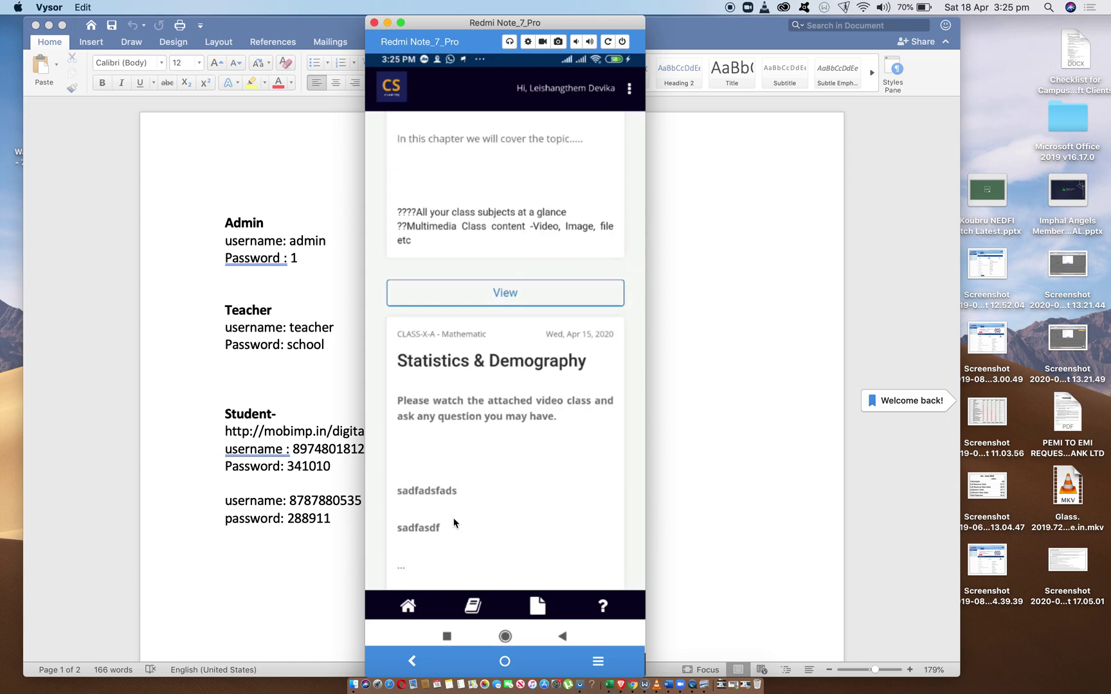
pyautogui.scroll(5, 453, 522)
pyautogui.scroll(5, 454, 522)
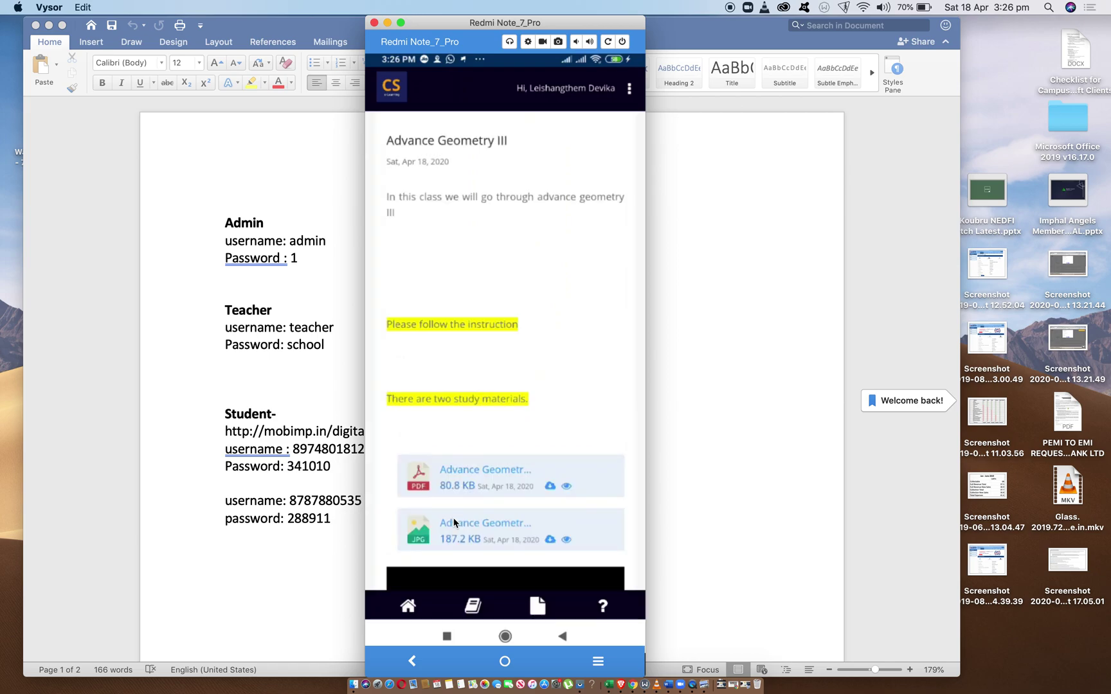
pyautogui.scroll(-5, 454, 522)
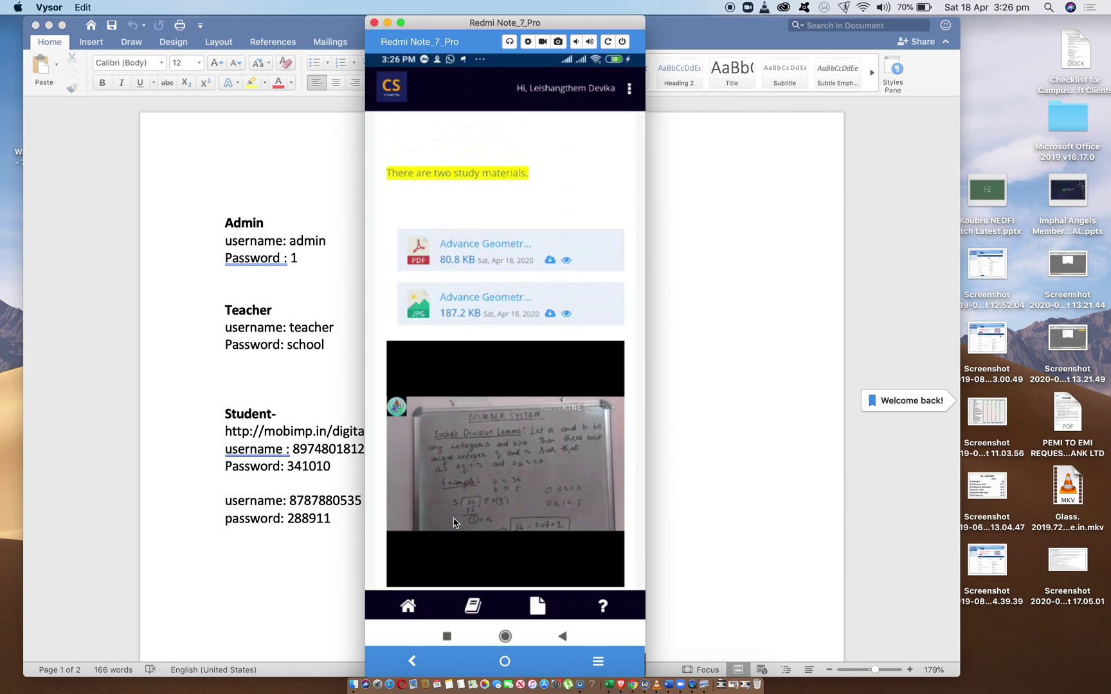
pyautogui.click(453, 522)
pyautogui.press('space')
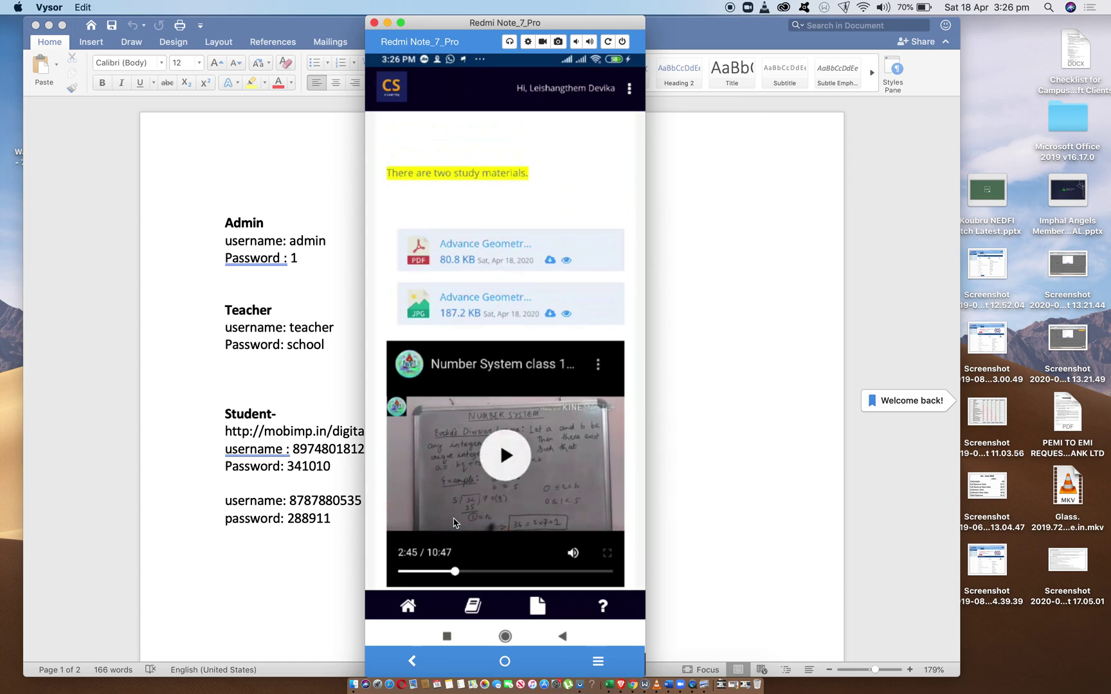